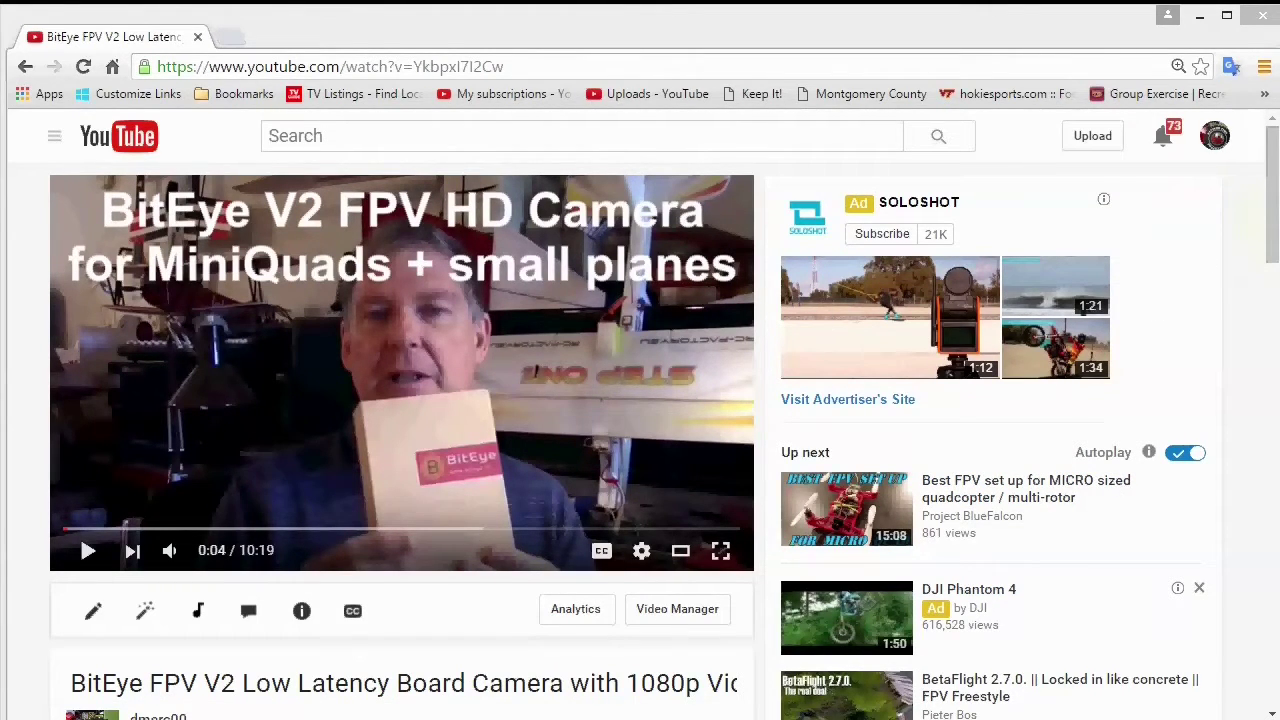
- Download 20160401_V51.rar from the Firmware Latest Version folder of the BitEye FPV Camera Hyper-L File share
drag(1266, 209, 1241, 368)
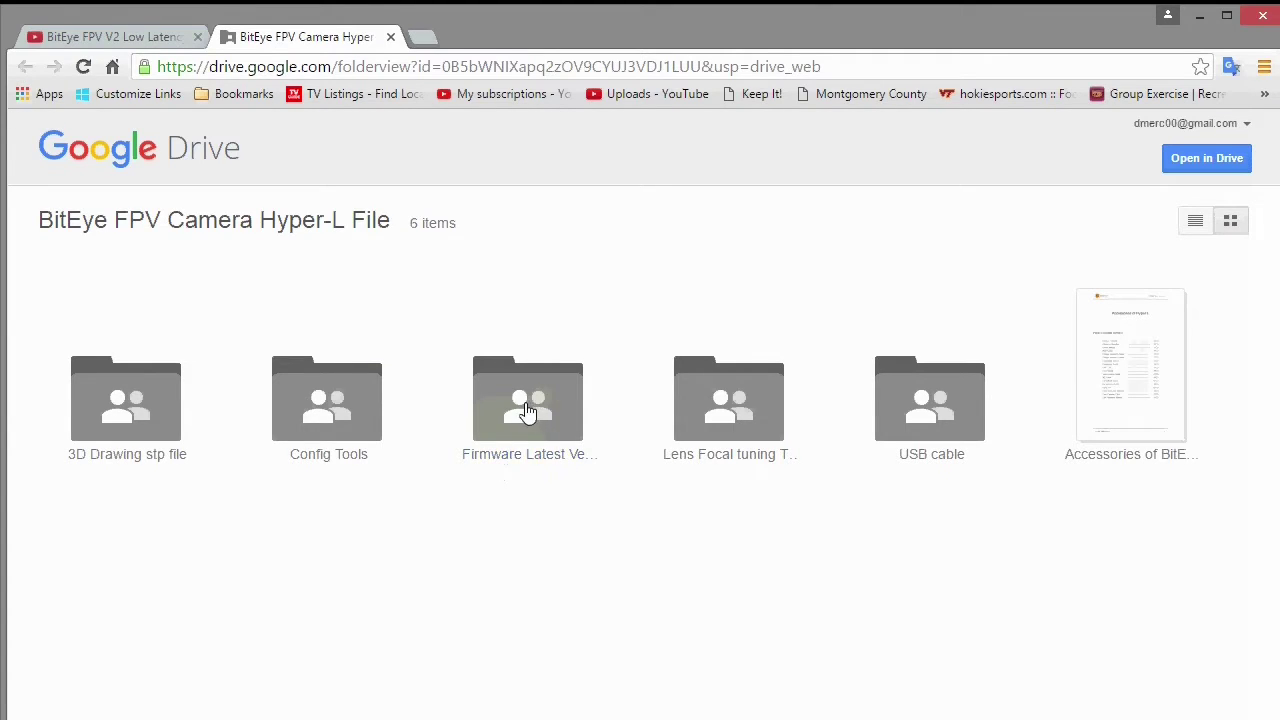
click(528, 412)
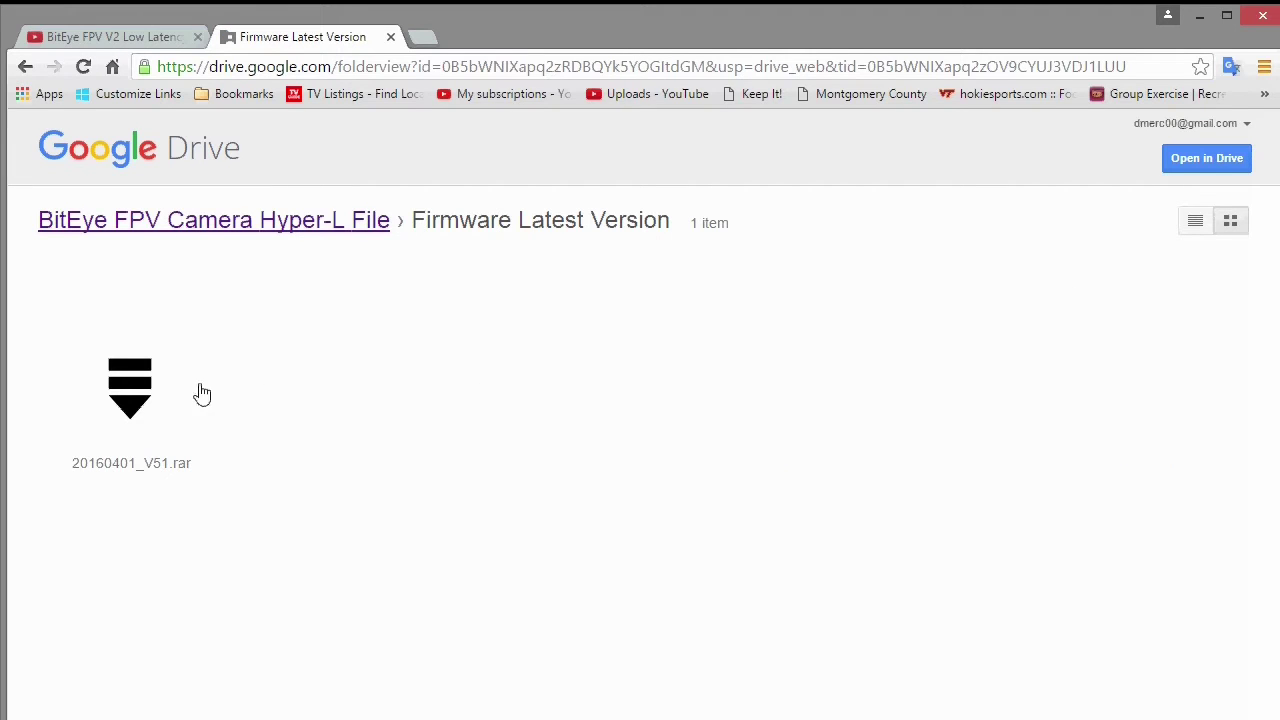
click(128, 398)
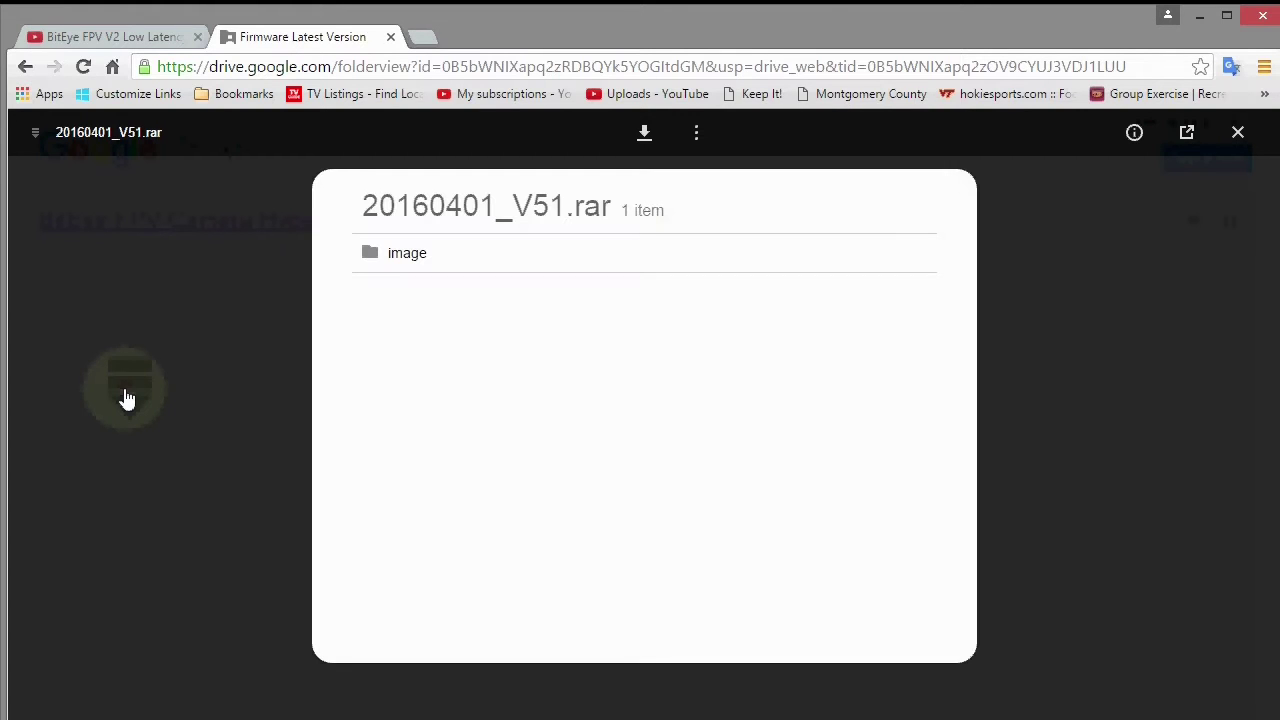
click(644, 135)
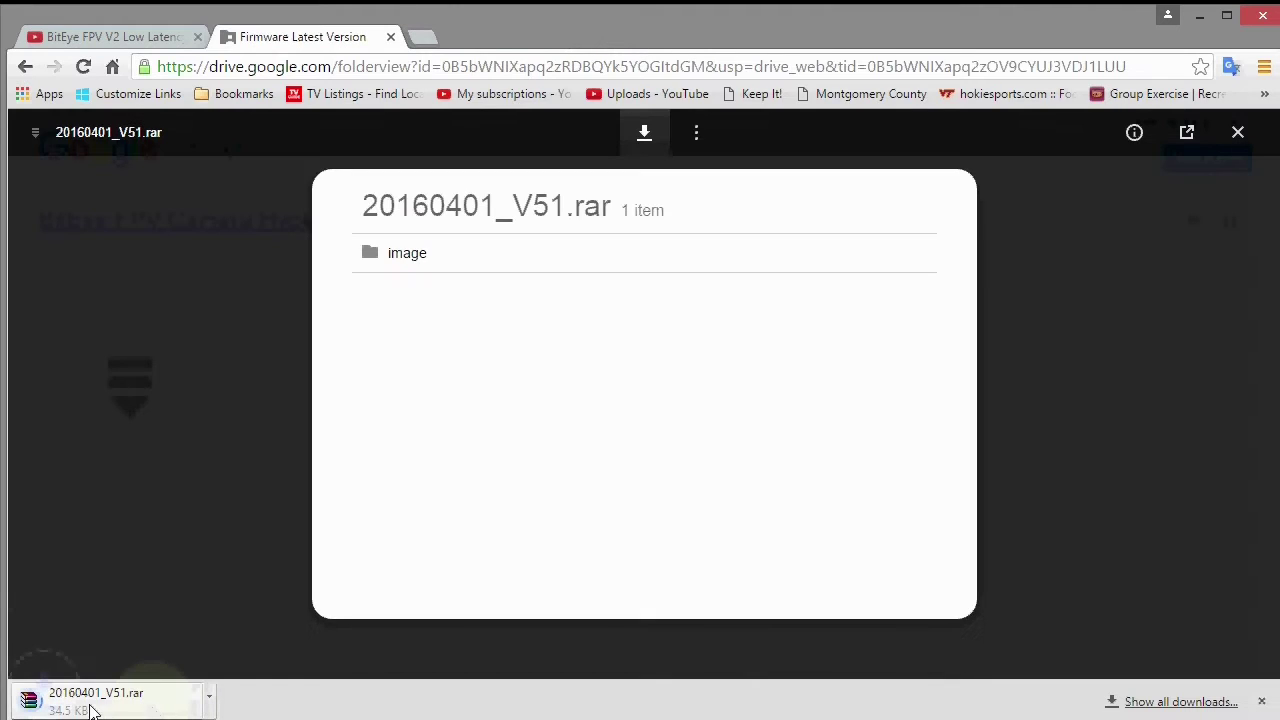
key(Escape)
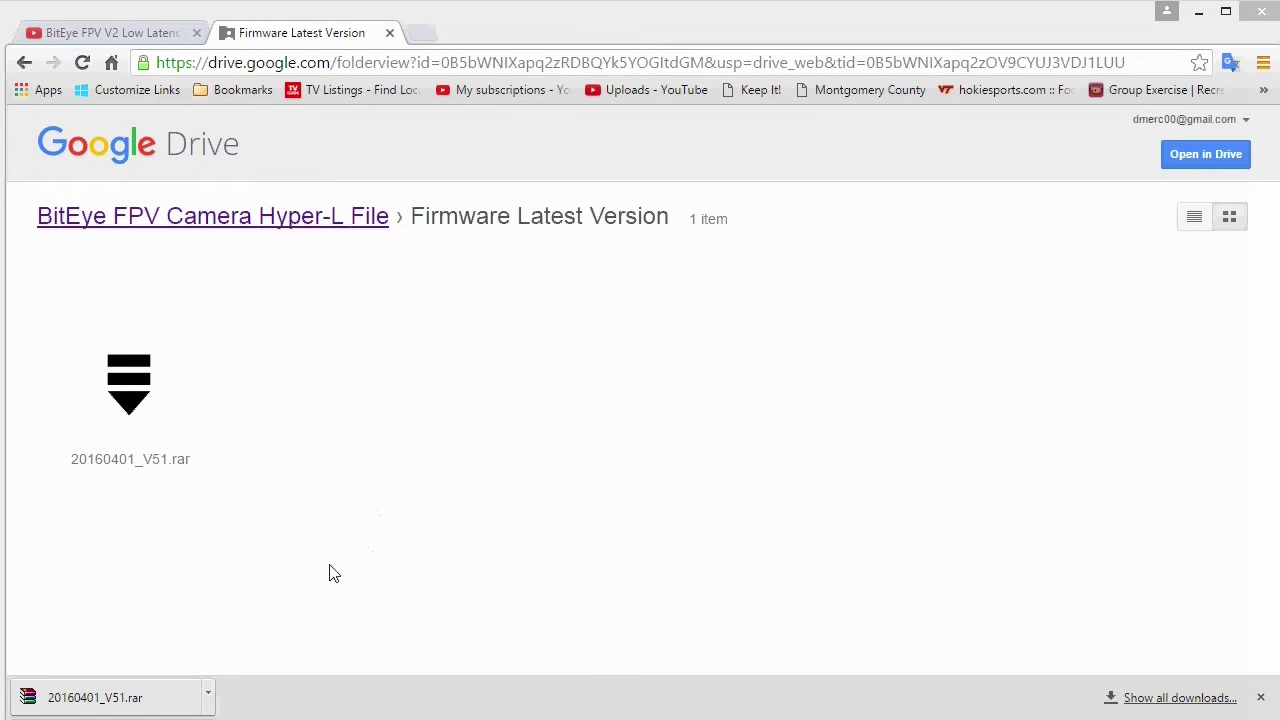
- Show the downloaded 20160401_V51.rar in its folder and shrink the browser and Downloads windows to expose the desktop
drag(372, 716, 374, 591)
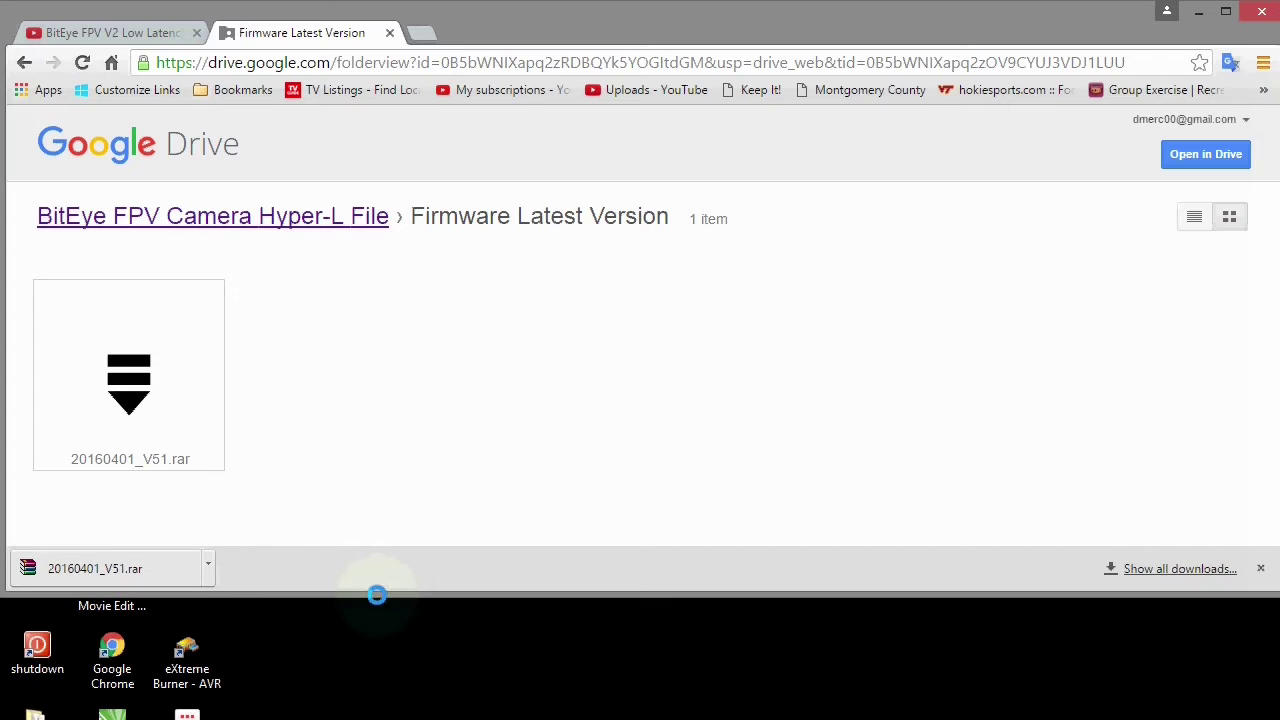
click(207, 570)
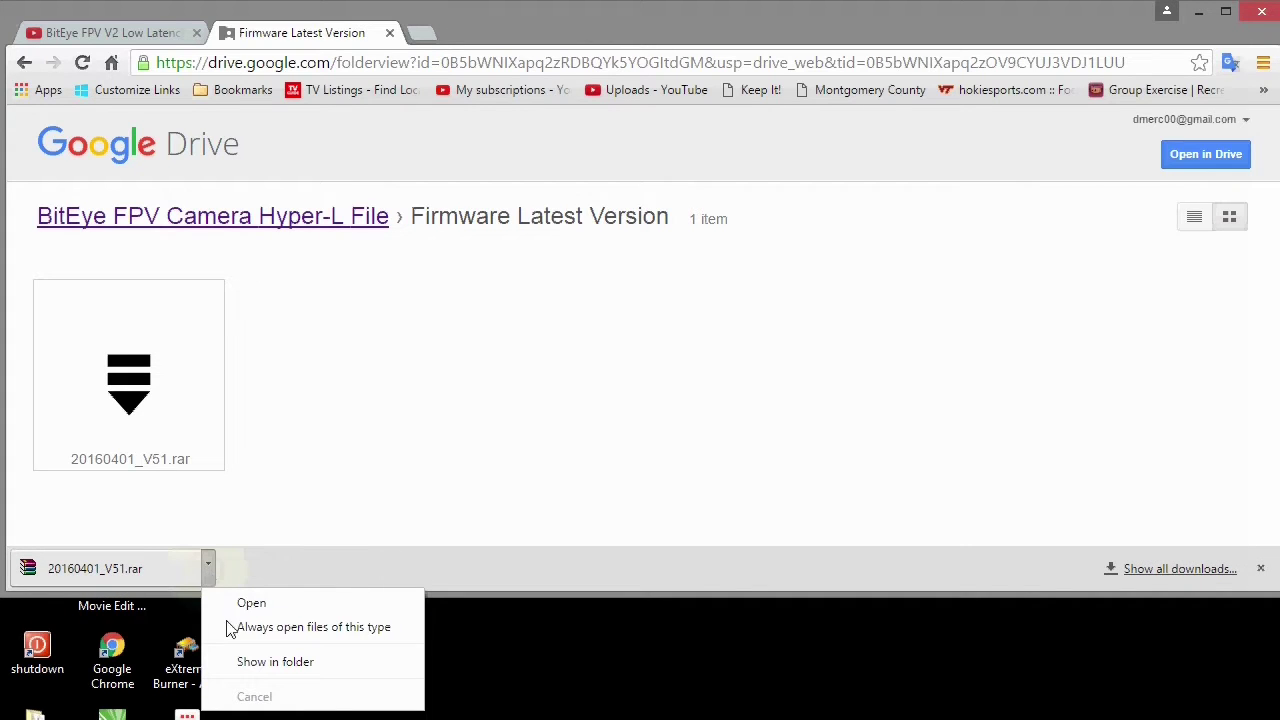
click(291, 667)
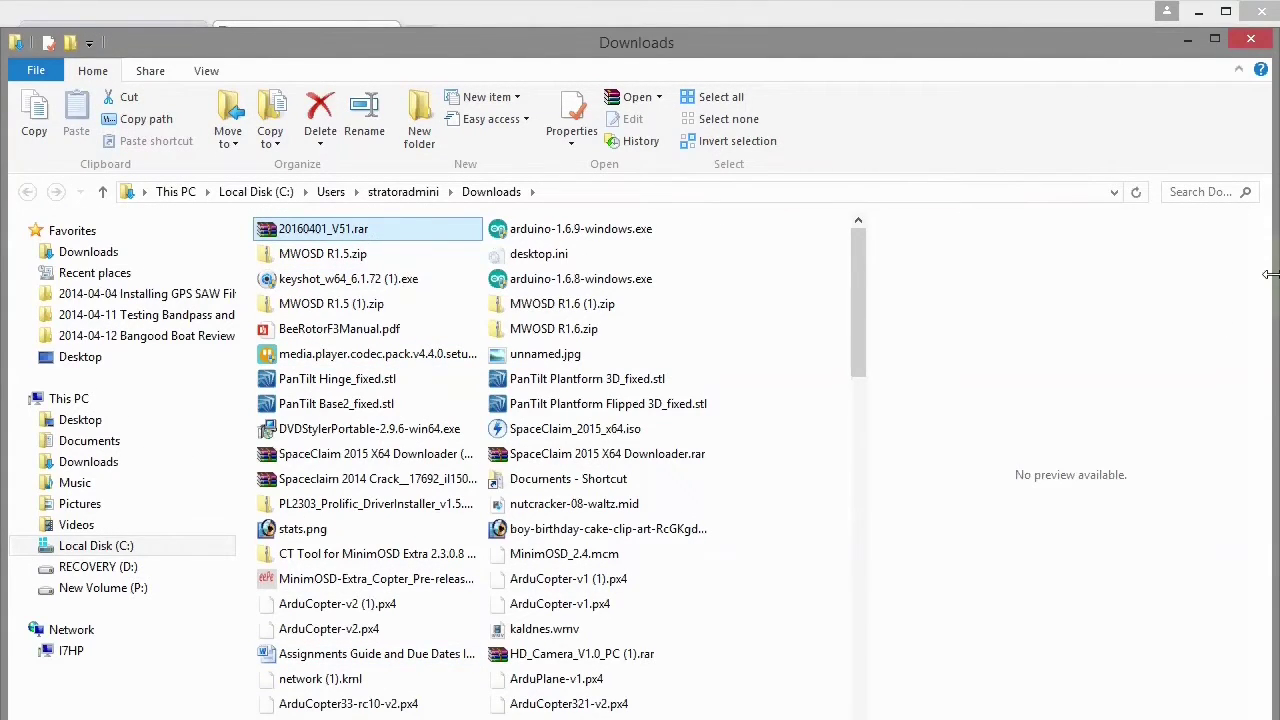
drag(1270, 274, 1111, 285)
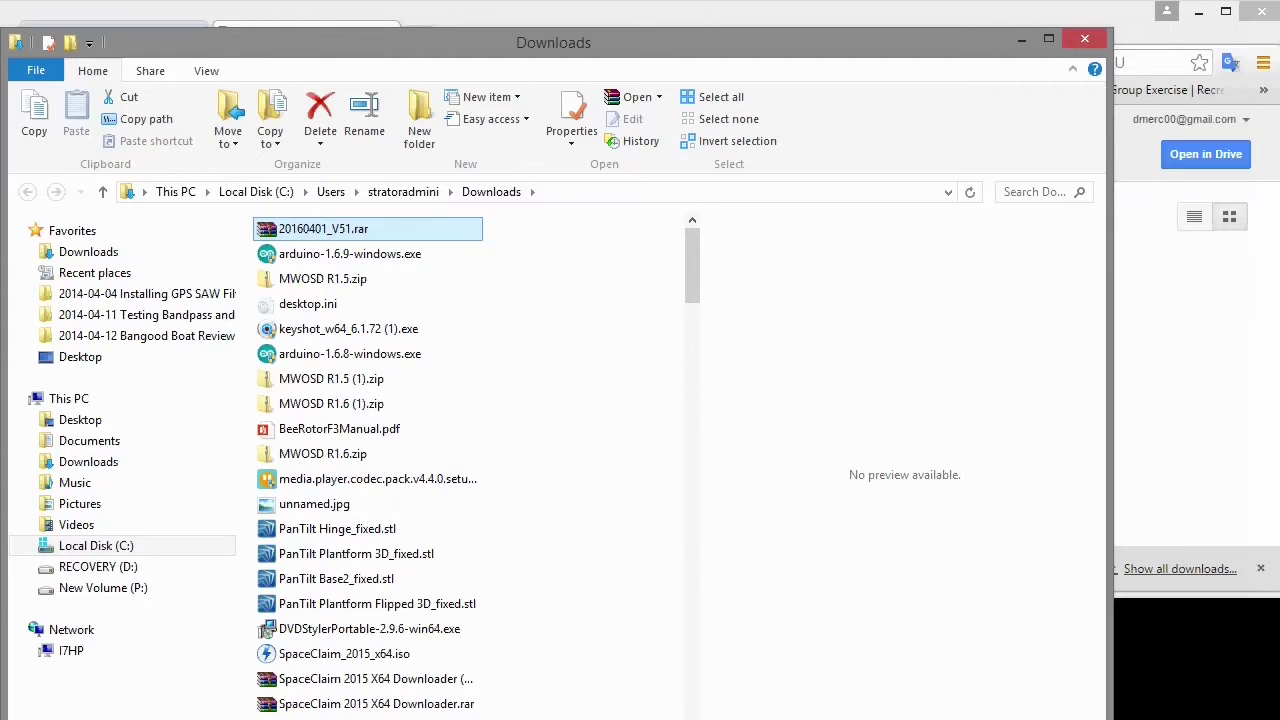
drag(1274, 274, 1166, 273)
click(866, 682)
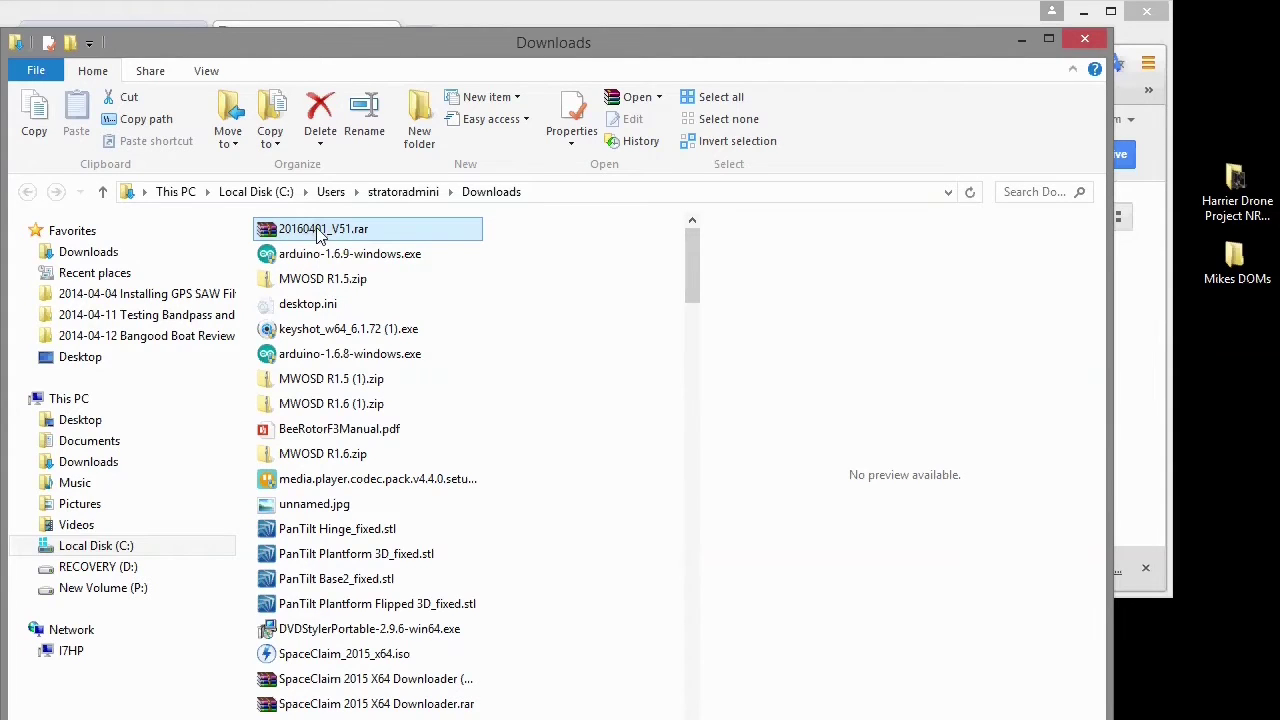
- Open 20160401_V51.rar in WinRAR, dismiss the licence reminder, extract its image folder to the desktop and close the archive
double_click(320, 232)
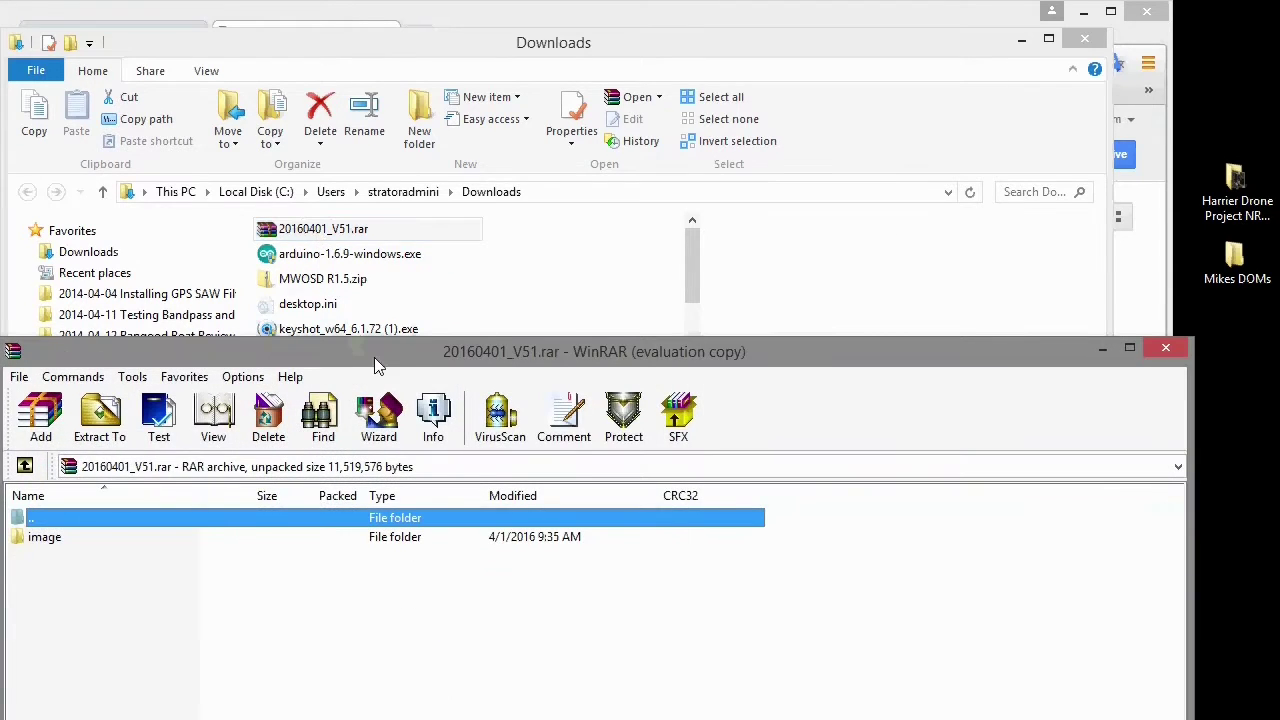
drag(375, 365, 395, 162)
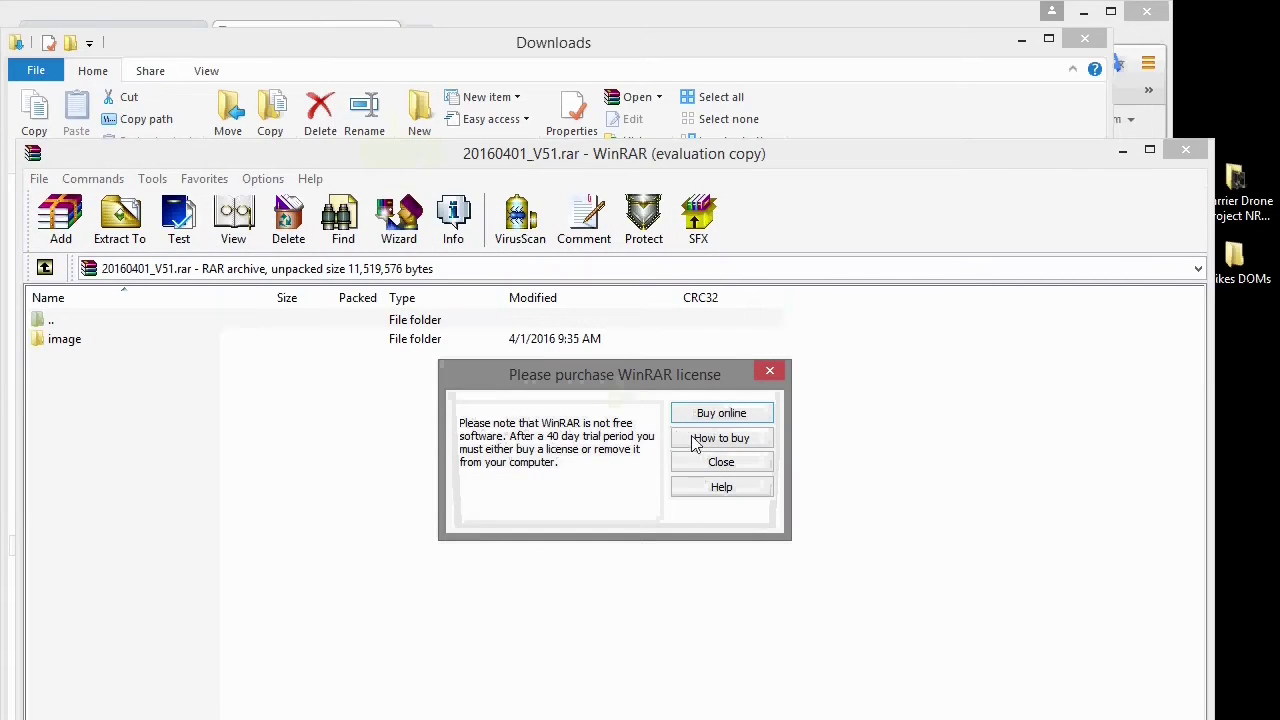
click(721, 461)
drag(660, 167, 660, 136)
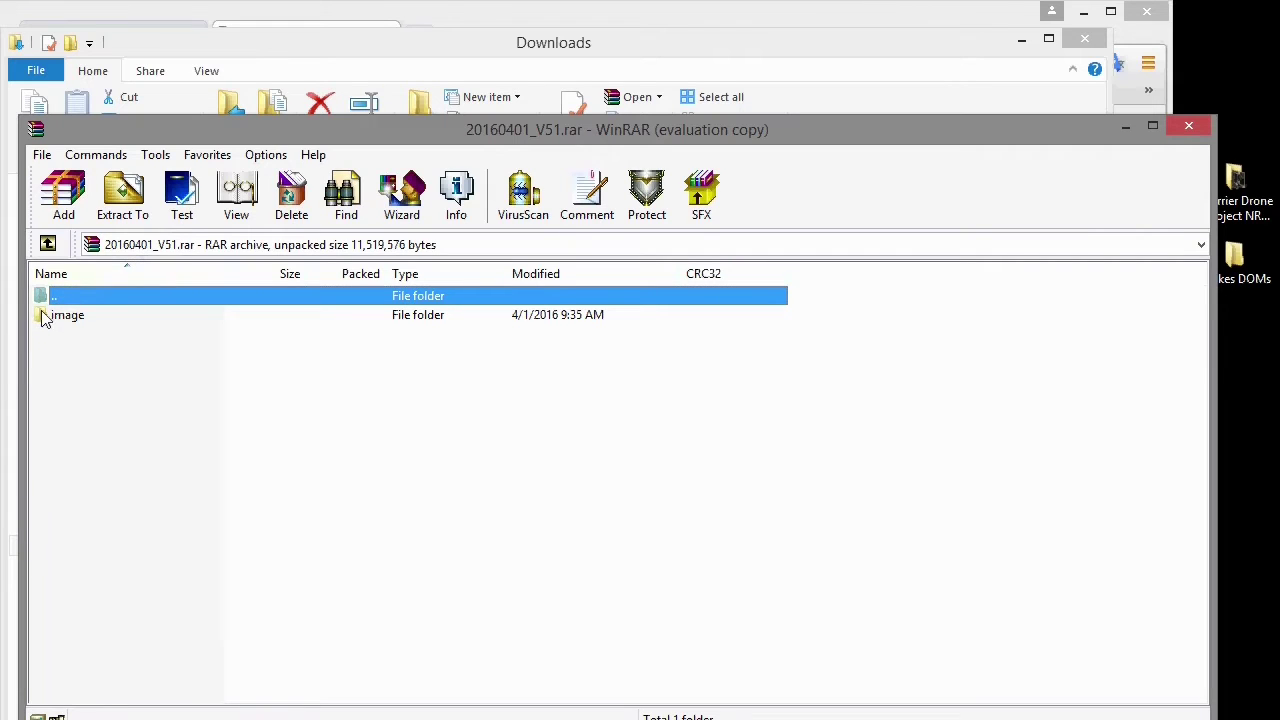
drag(44, 318, 1253, 419)
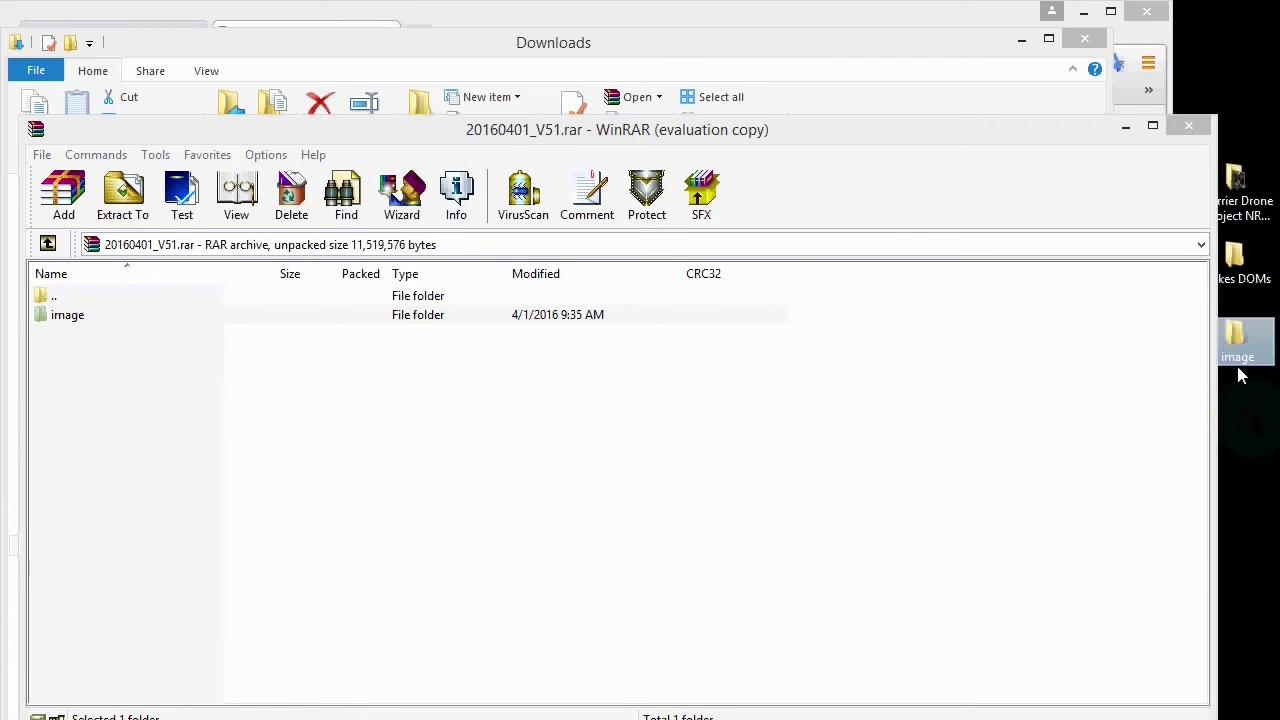
click(1190, 128)
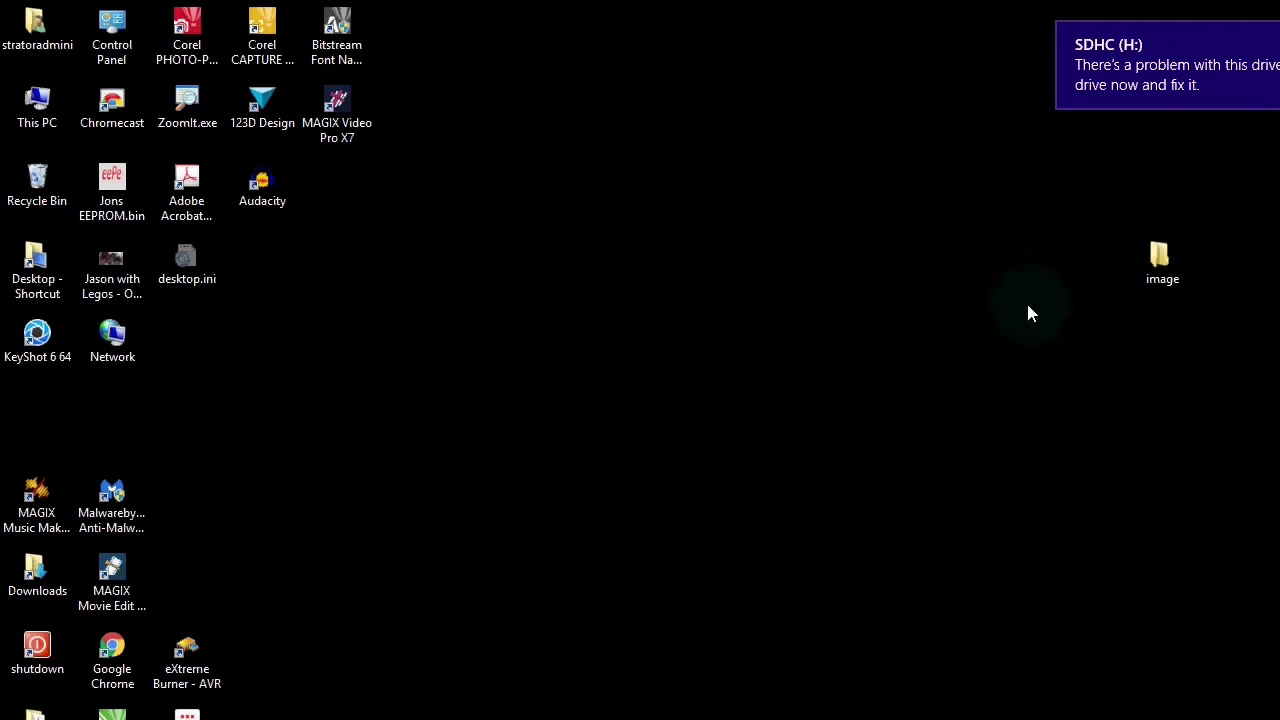
- Open the SDHC (H:) card without scanning it and copy the desktop's image folder to its root
click(1197, 76)
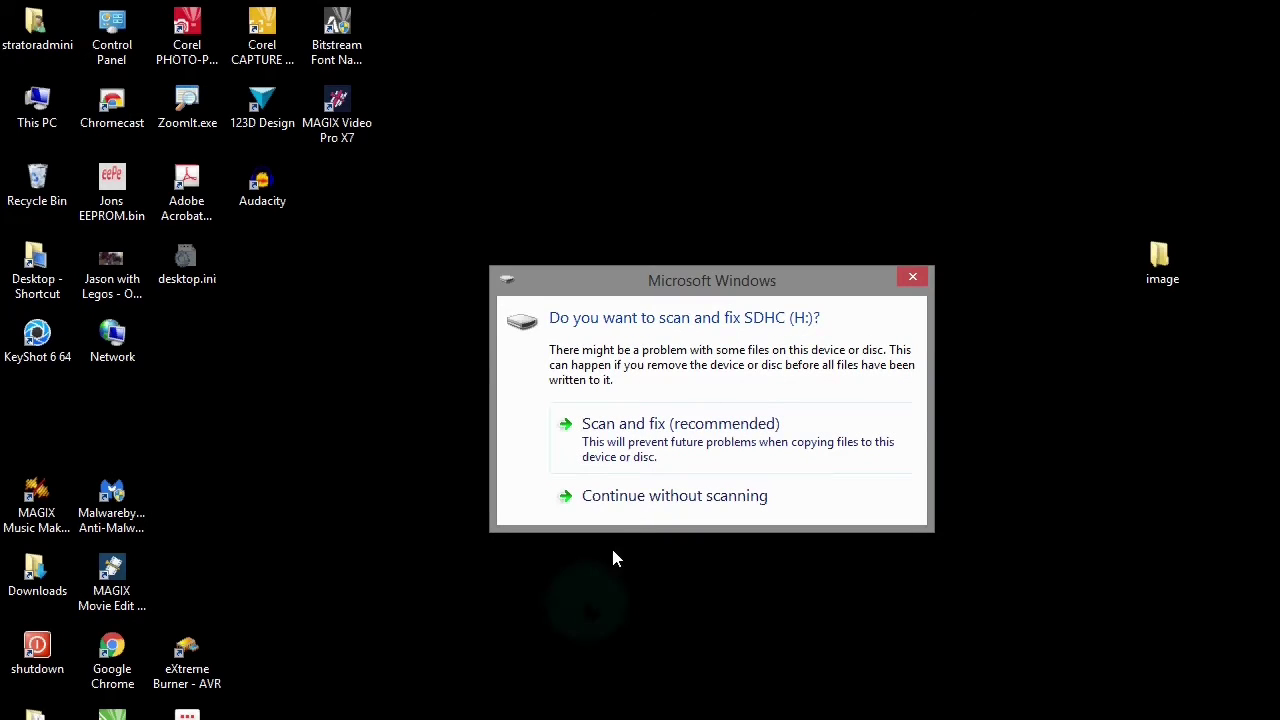
click(655, 505)
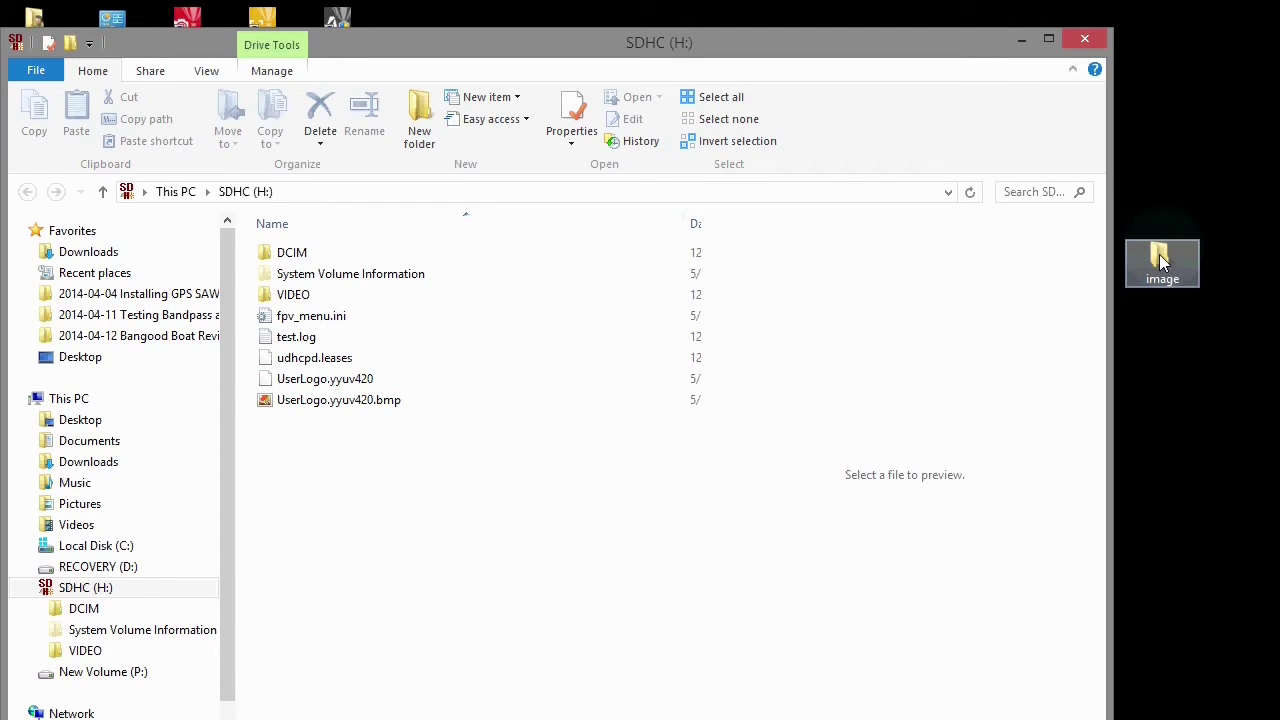
drag(1159, 254, 340, 503)
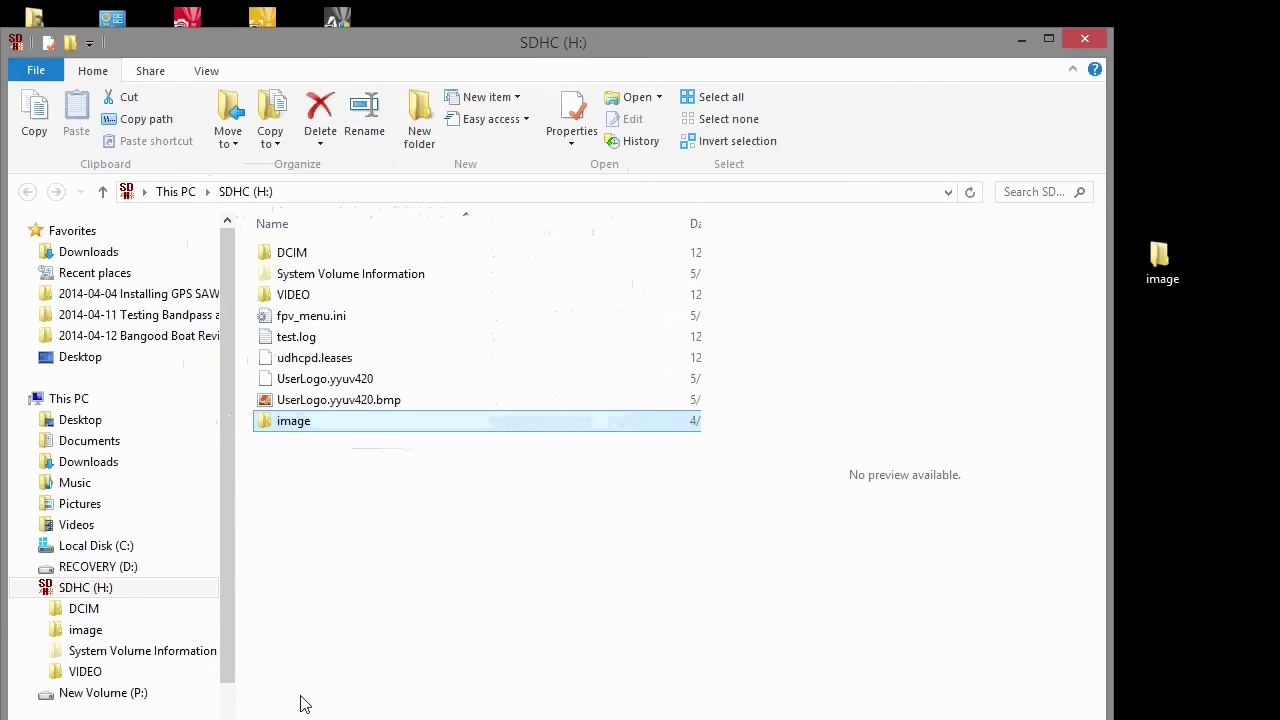
- Permanently delete the uboot_v51 file from the image folder on the SD card
double_click(285, 430)
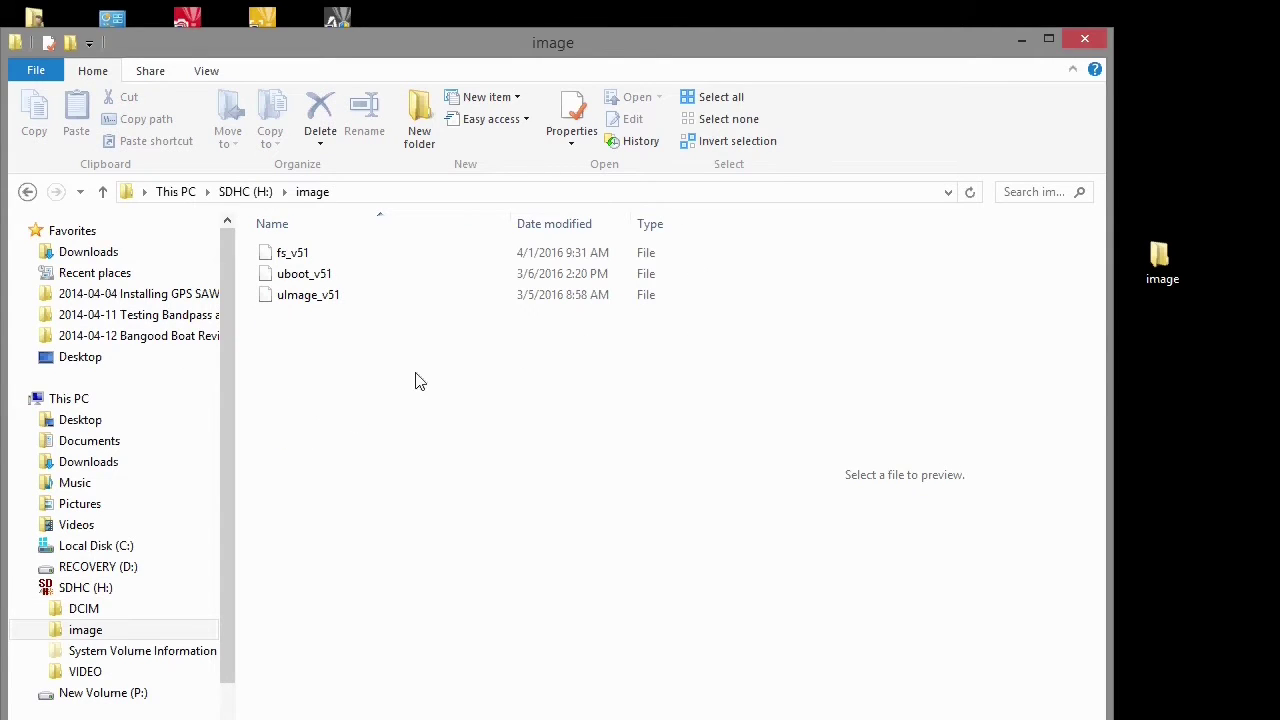
right_click(299, 277)
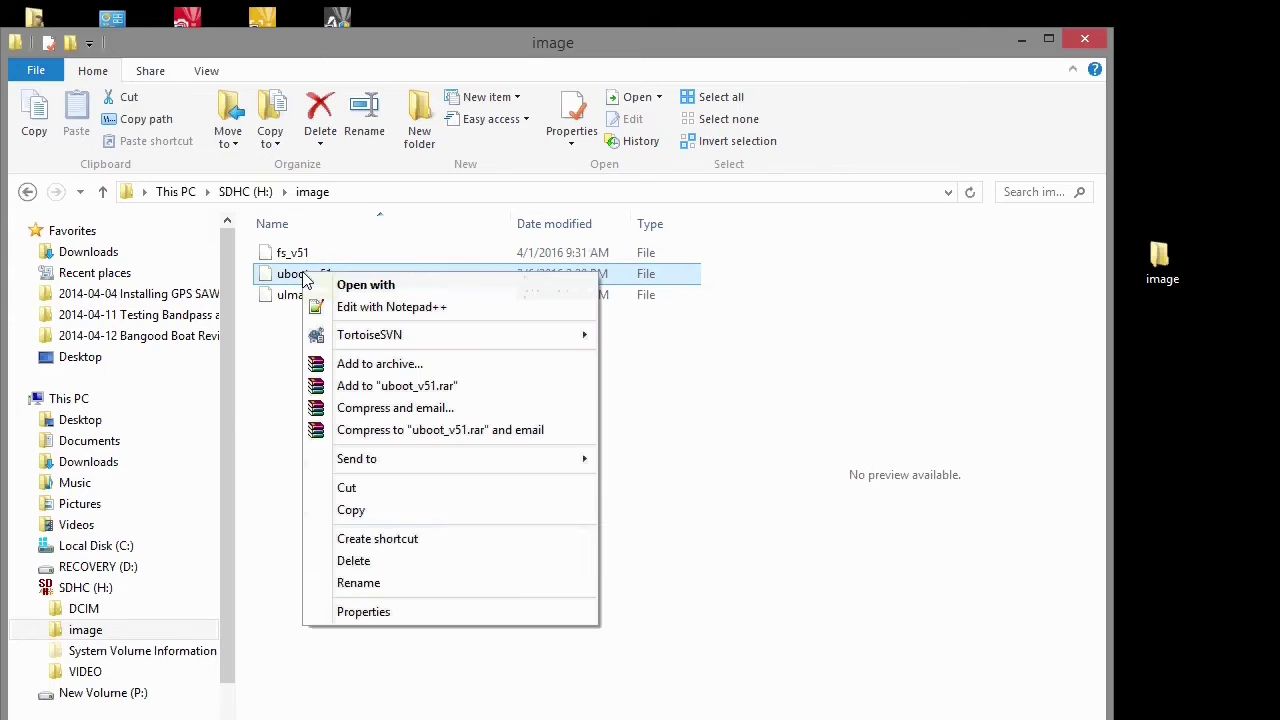
click(354, 562)
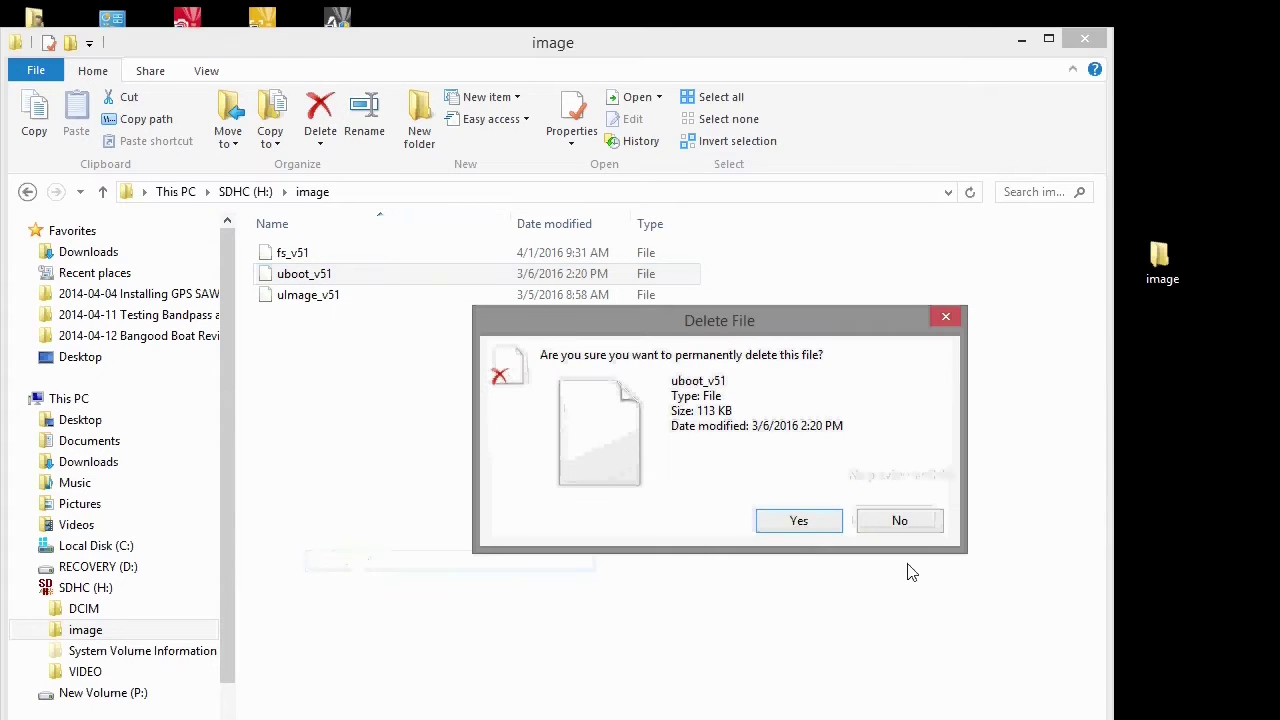
click(790, 523)
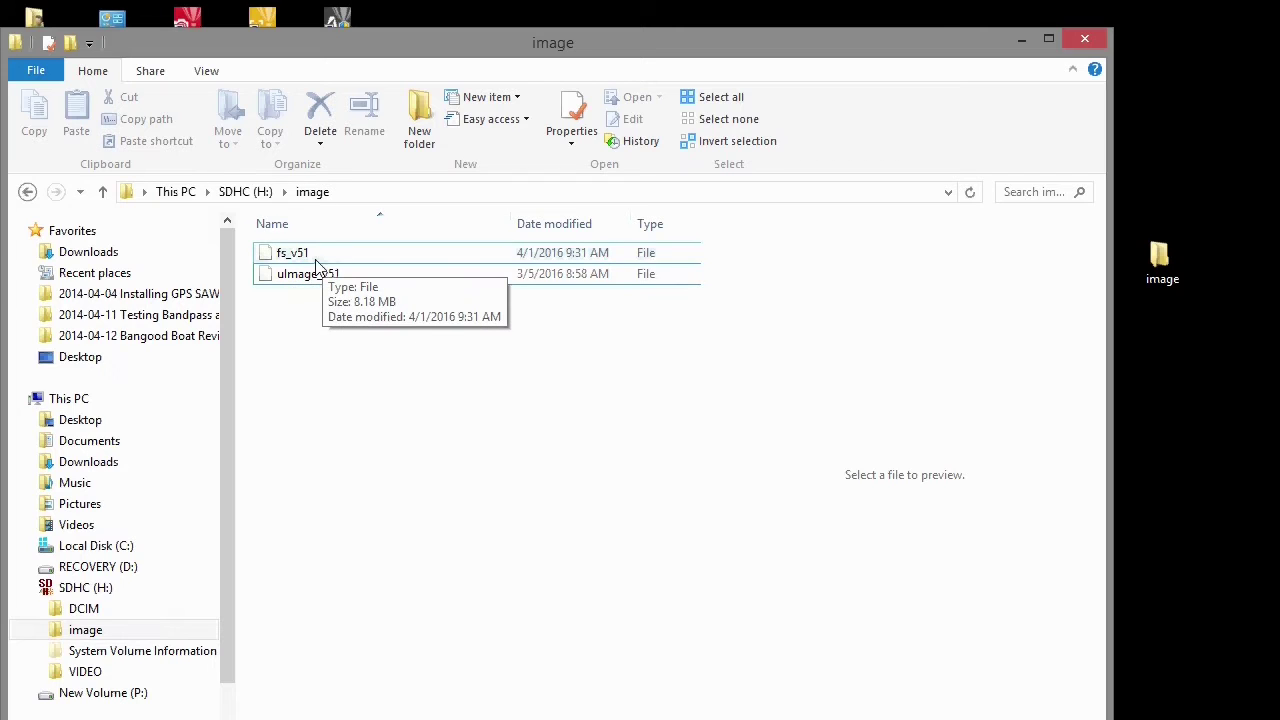
click(286, 278)
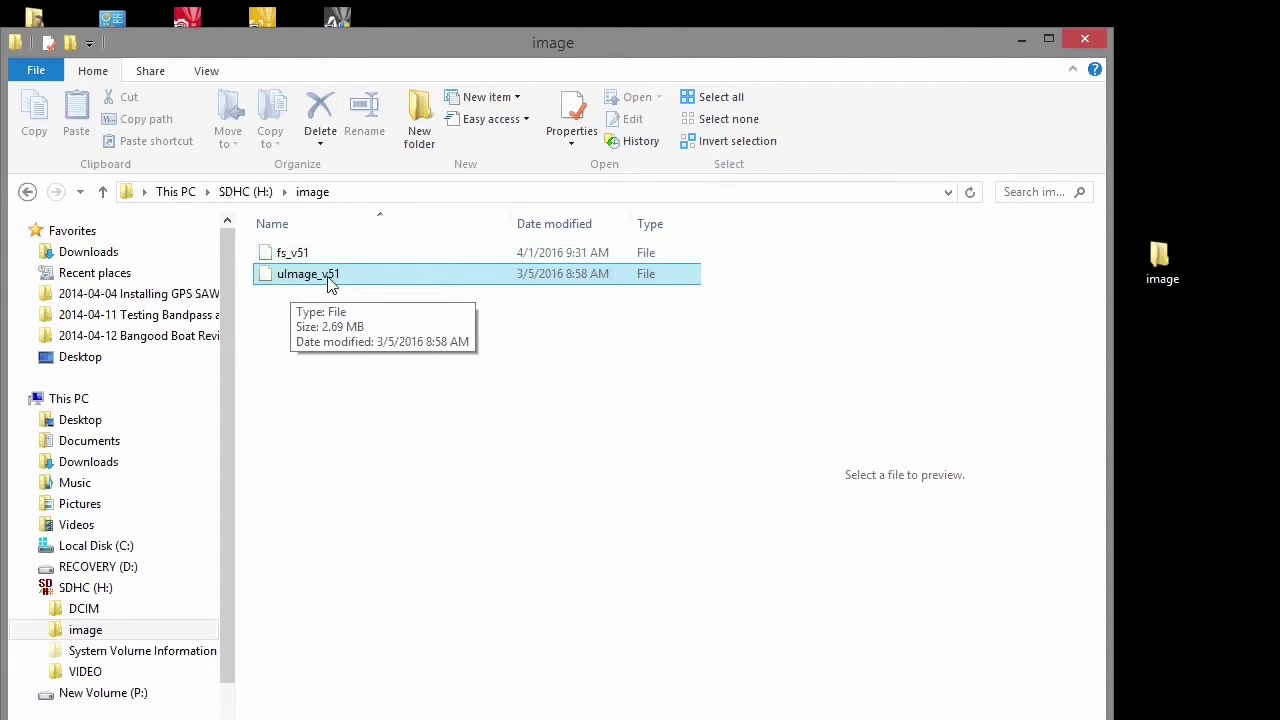
click(364, 392)
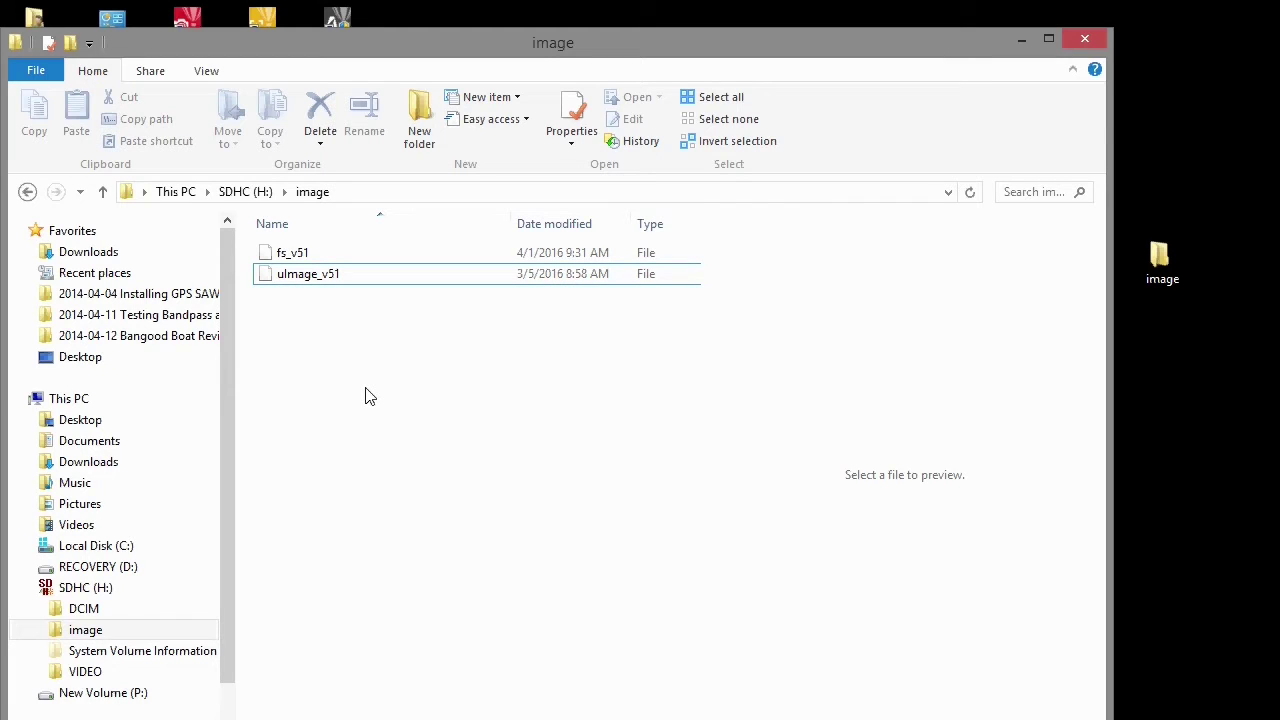
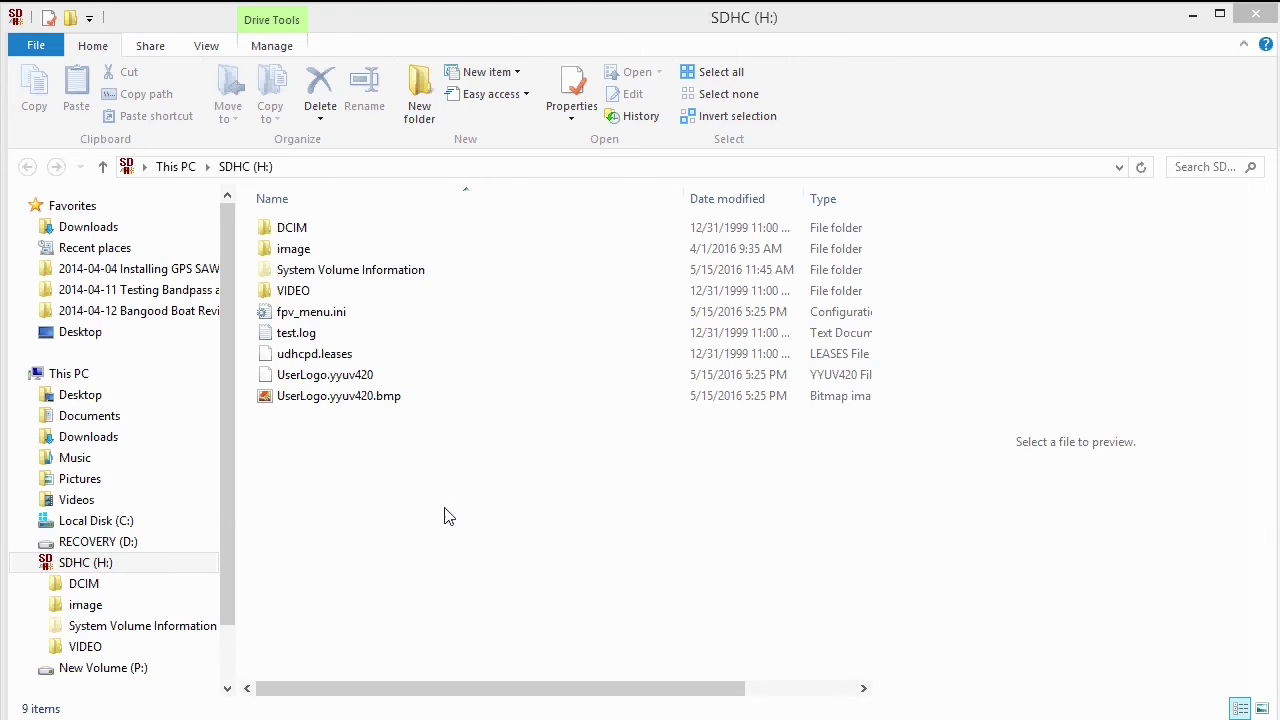
- Permanently delete the image folder from the root of the SDHC (H:) card
click(291, 253)
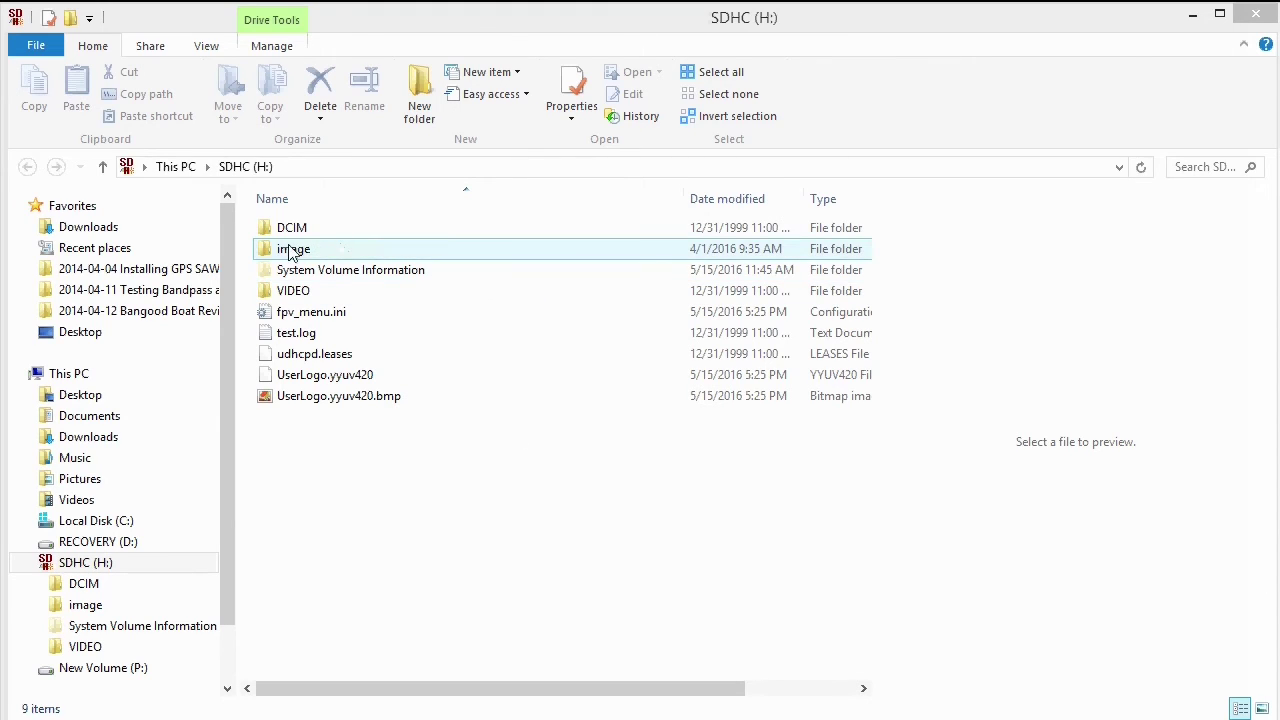
right_click(287, 253)
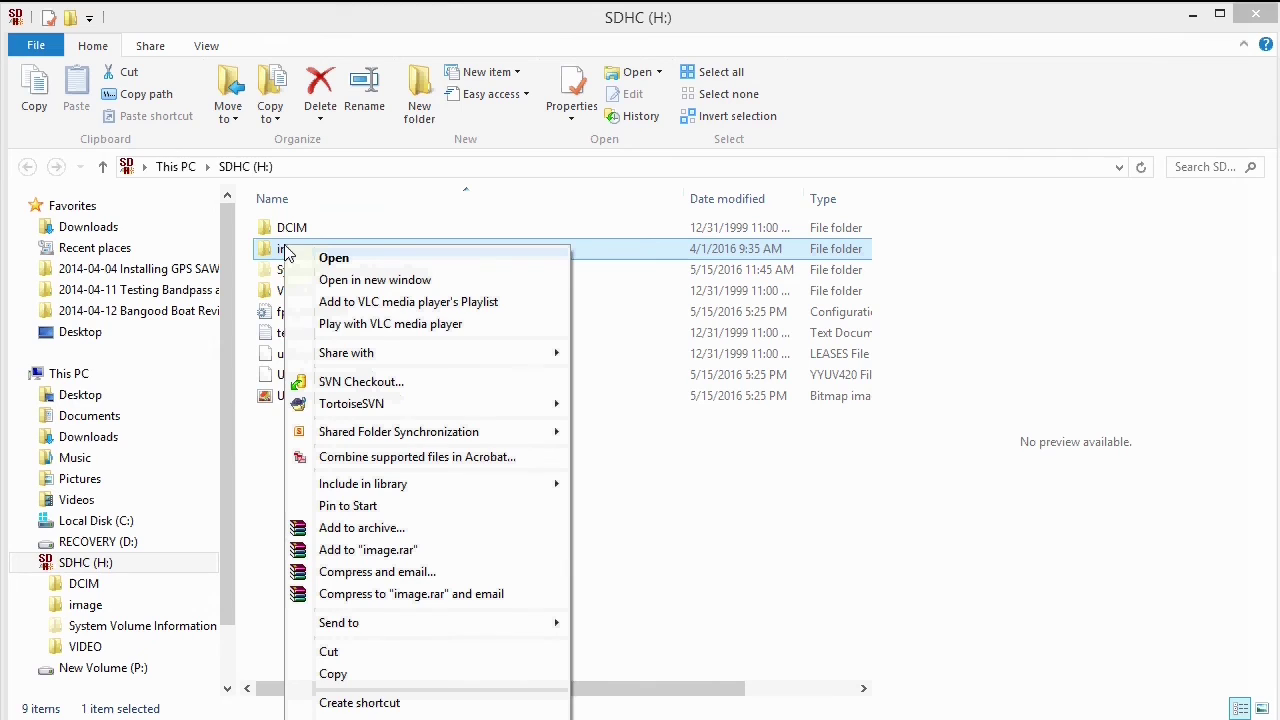
click(350, 718)
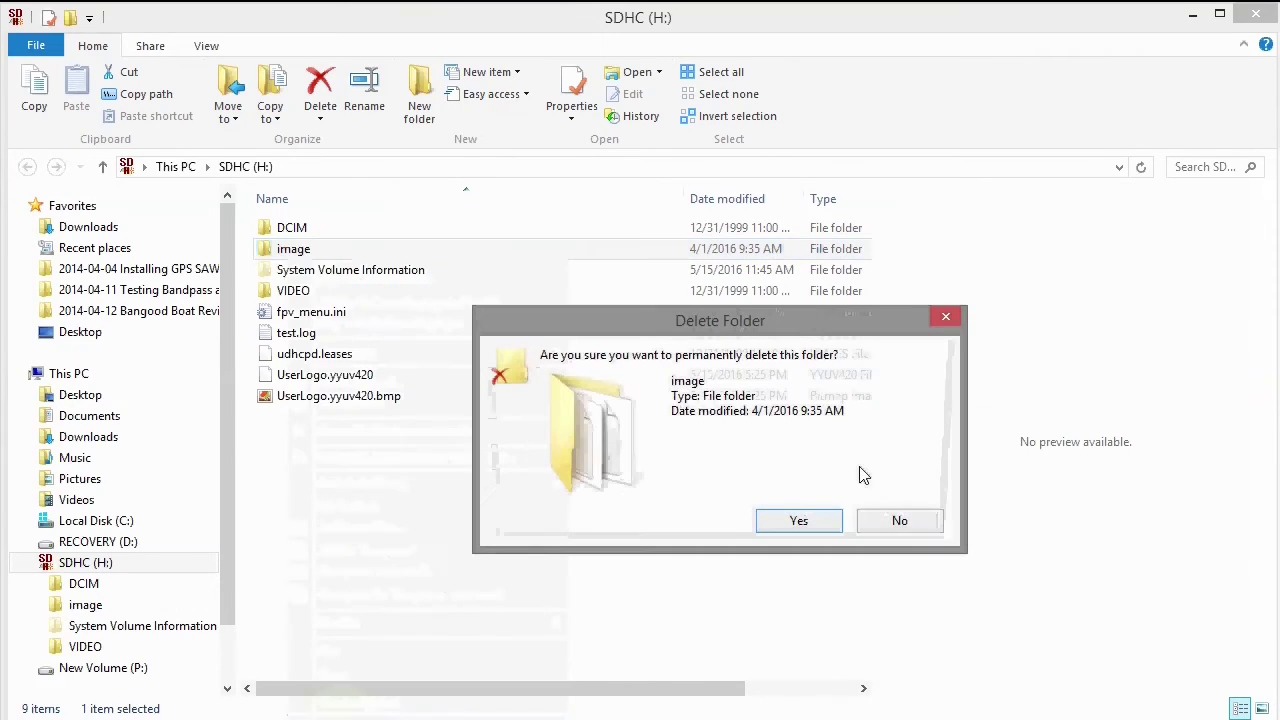
click(808, 530)
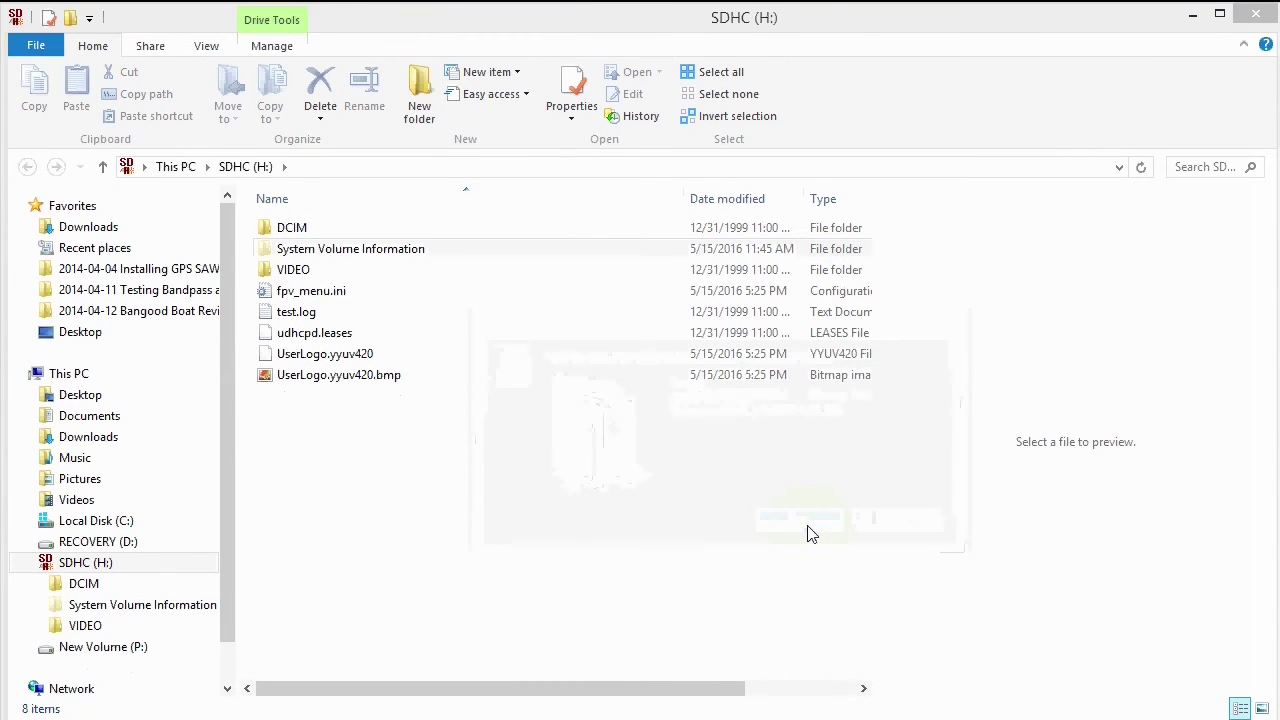